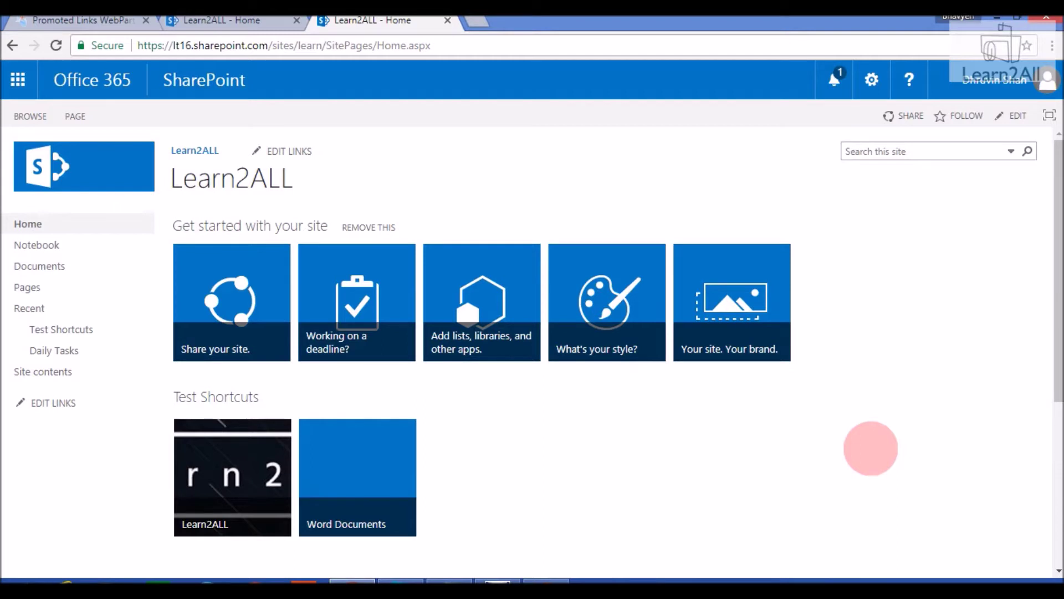
Search the site's addable apps for 'pro' to find Promoted Links
click(871, 79)
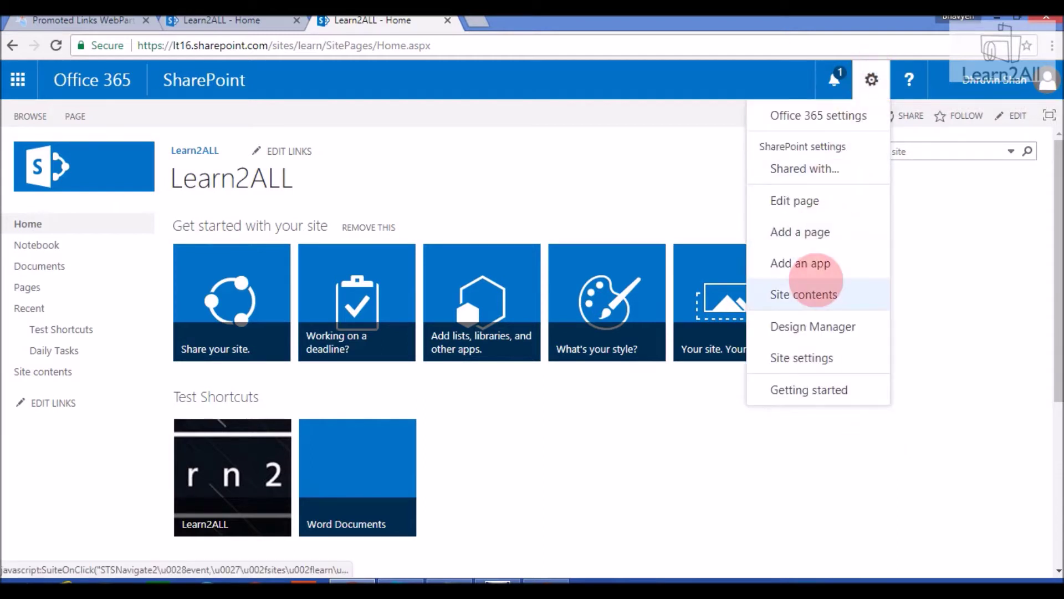
click(822, 270)
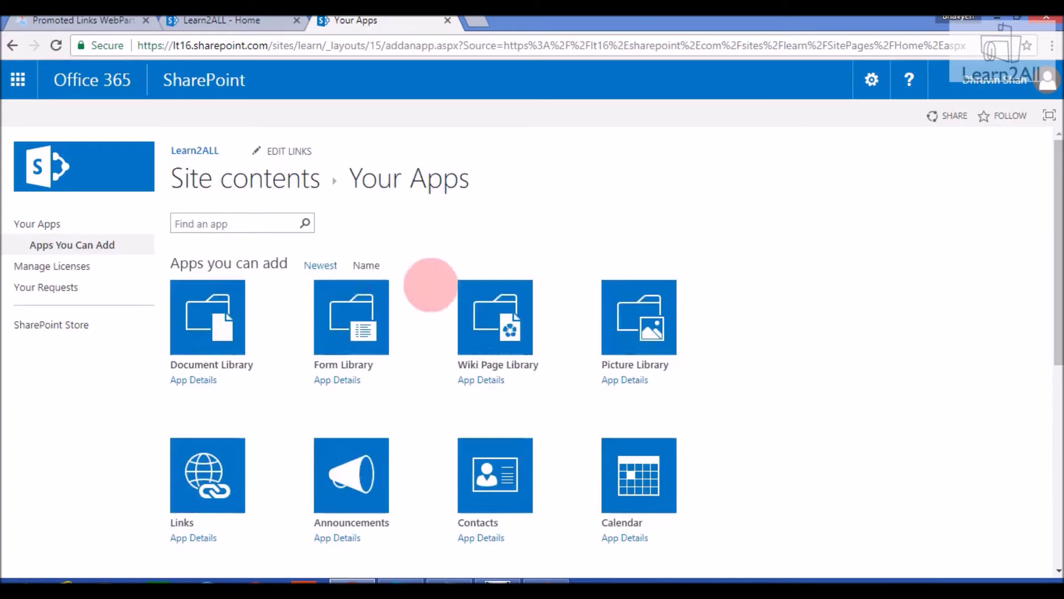
click(281, 223)
text(p)
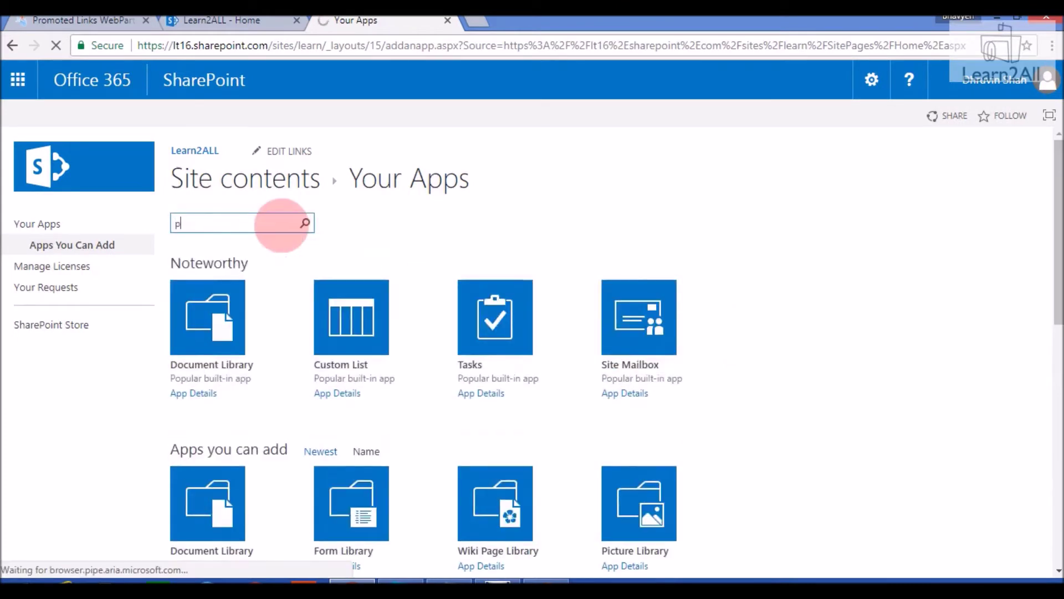
text(ro)
key(Return)
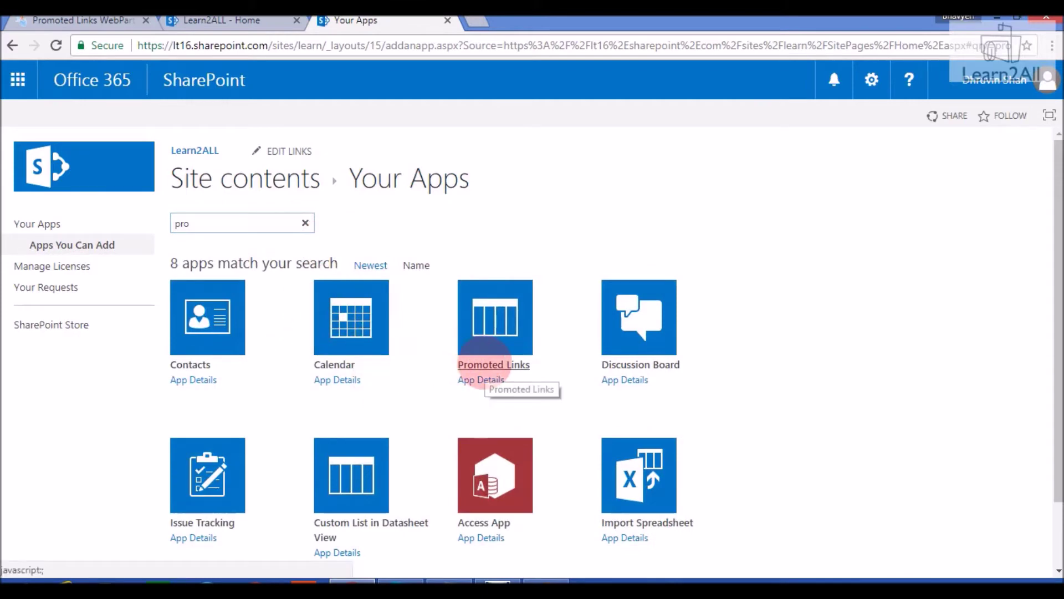
Add the Promoted Links app from its details page, naming it 'Shortcusts'
click(486, 380)
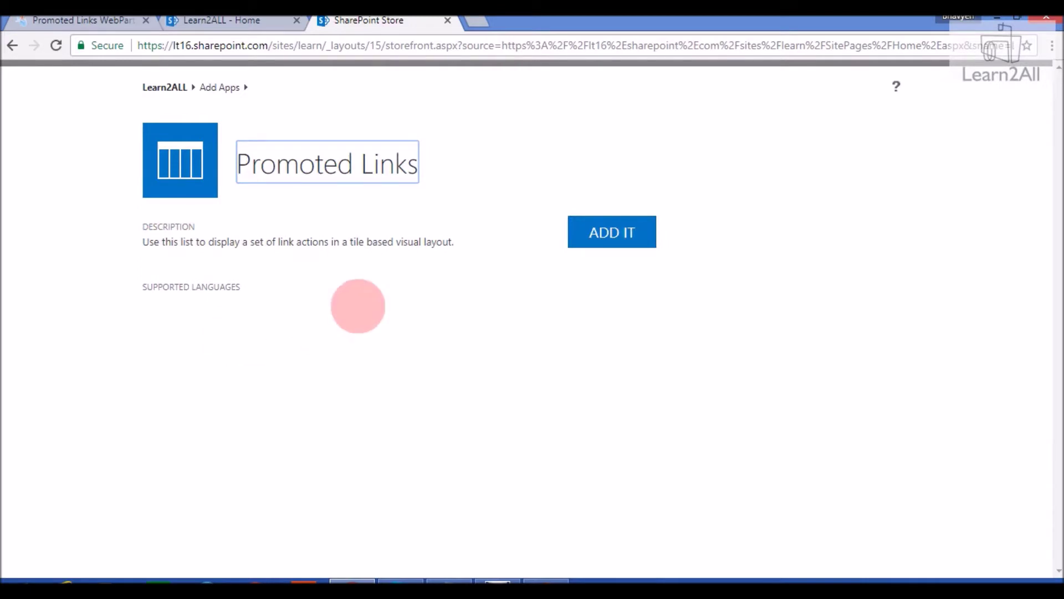
click(616, 242)
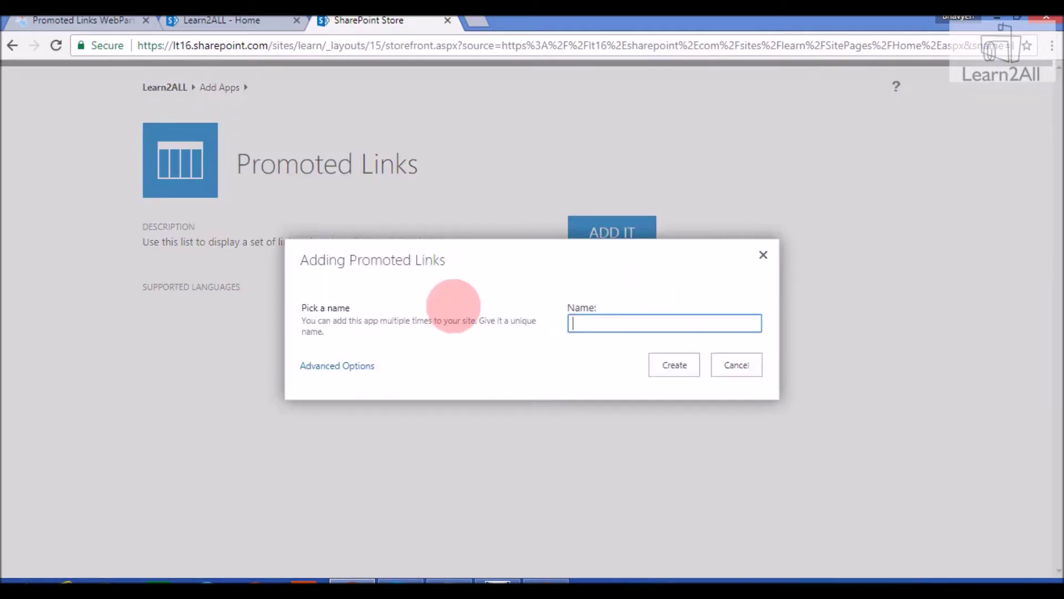
text(S)
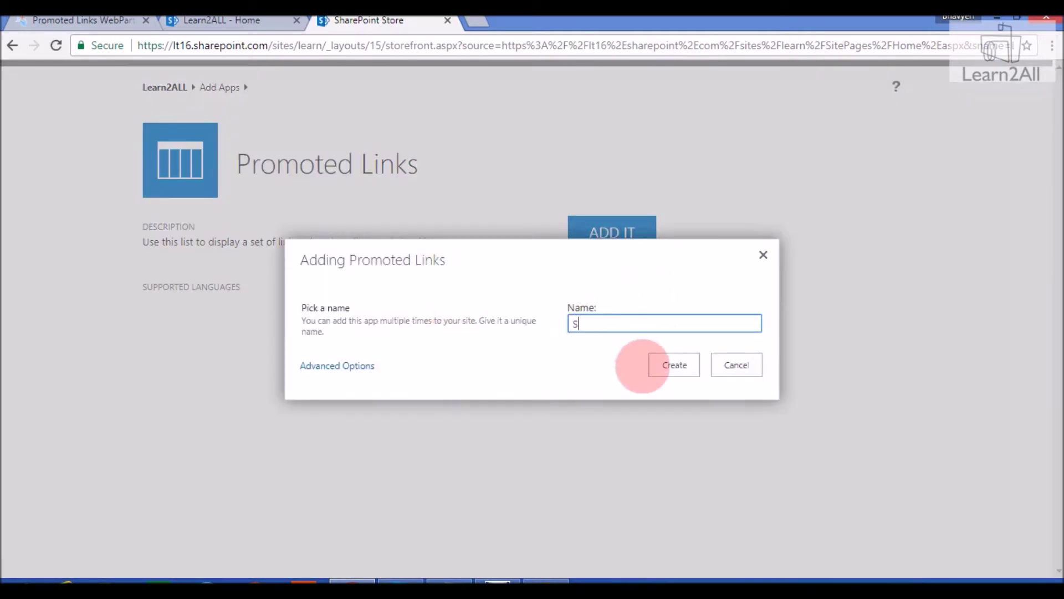
text(hortcusts)
click(684, 375)
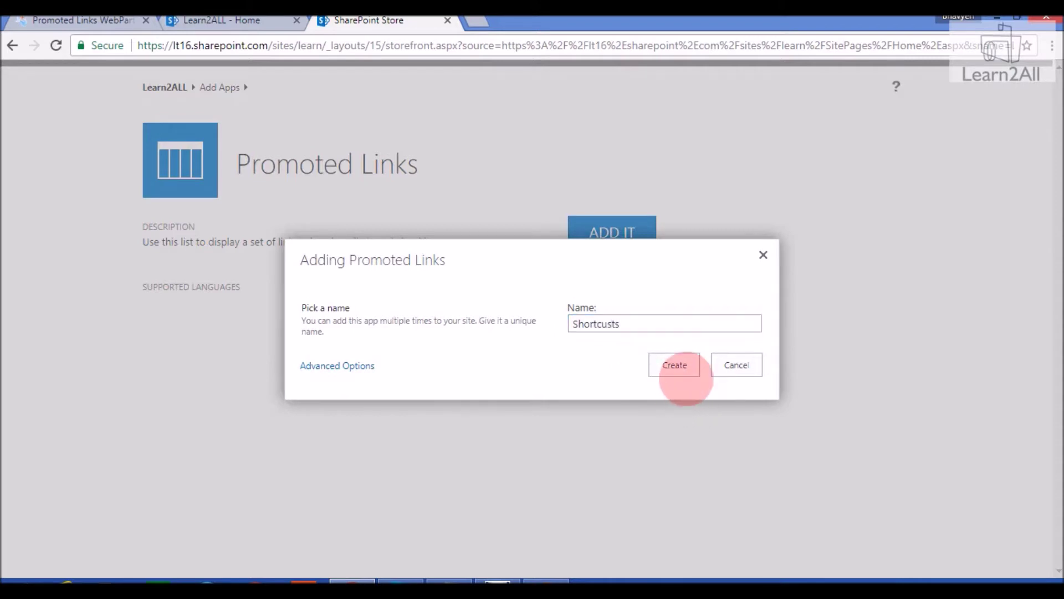
Create the Shortcusts app and open its empty list from Site contents
click(682, 368)
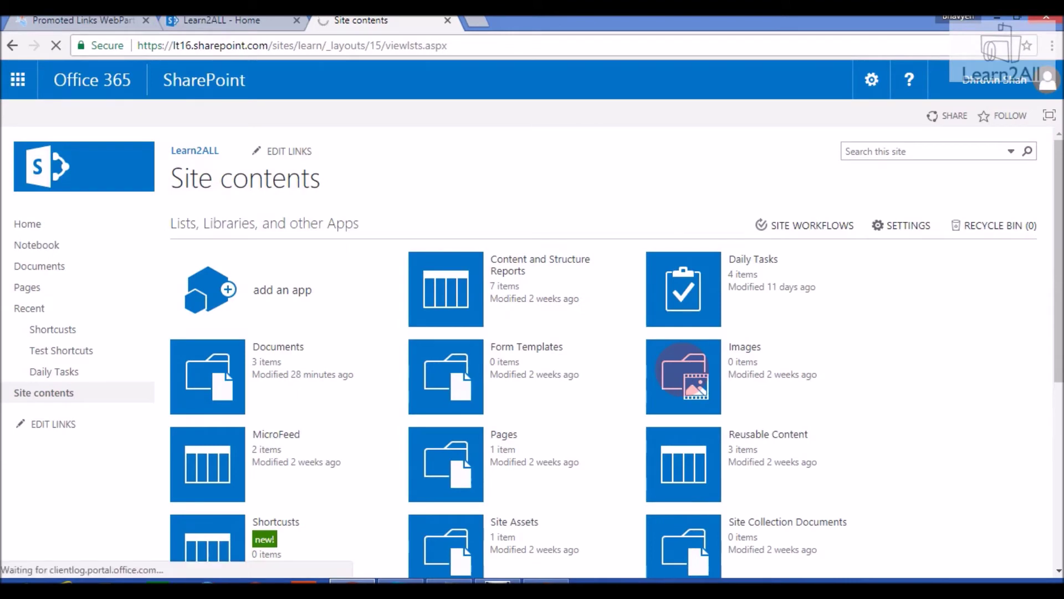
scroll(1046, 369, down, 6)
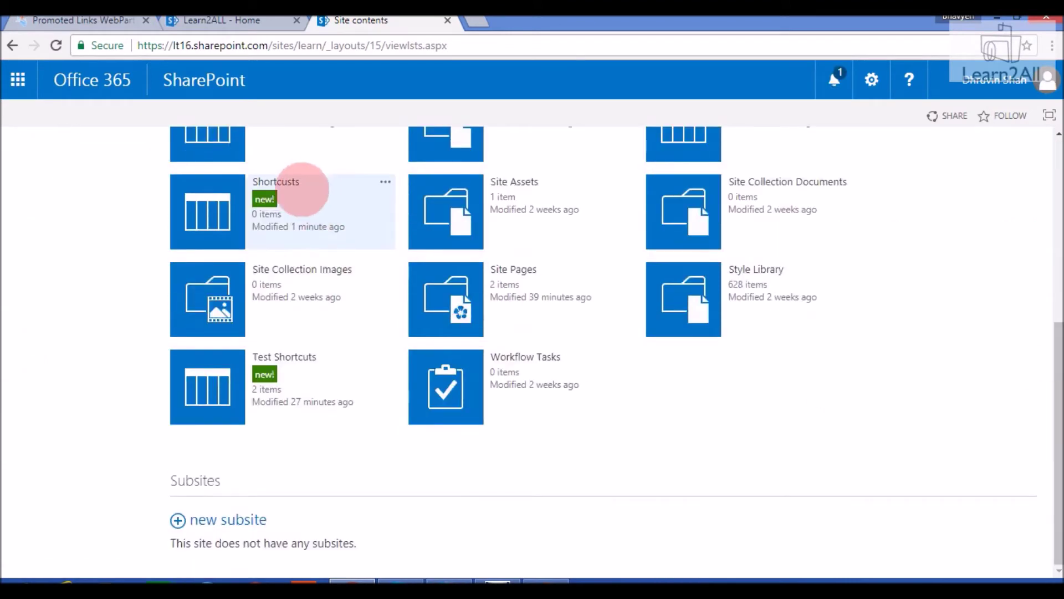
click(302, 189)
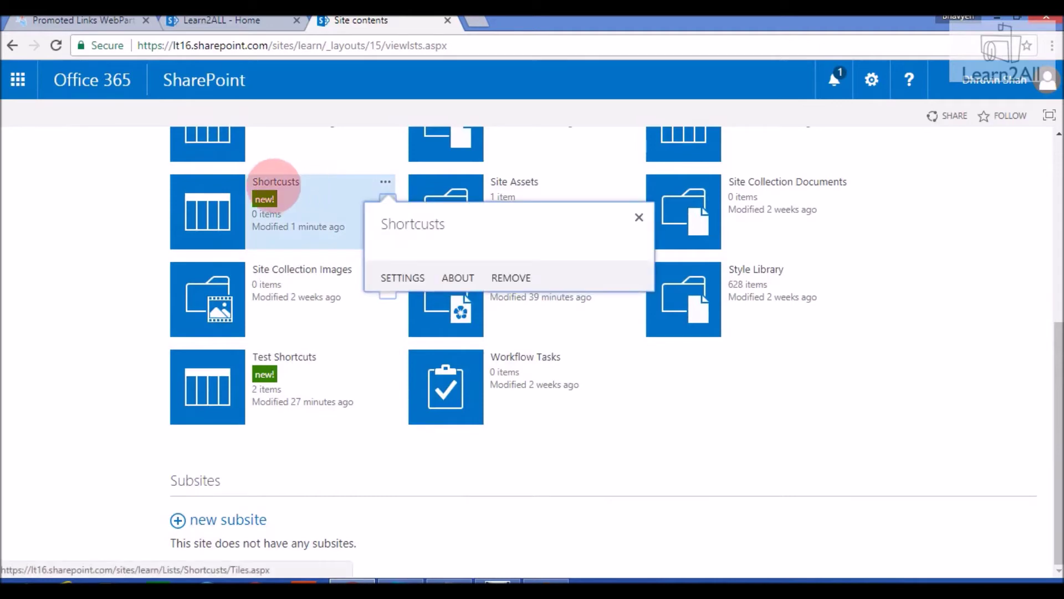
click(275, 183)
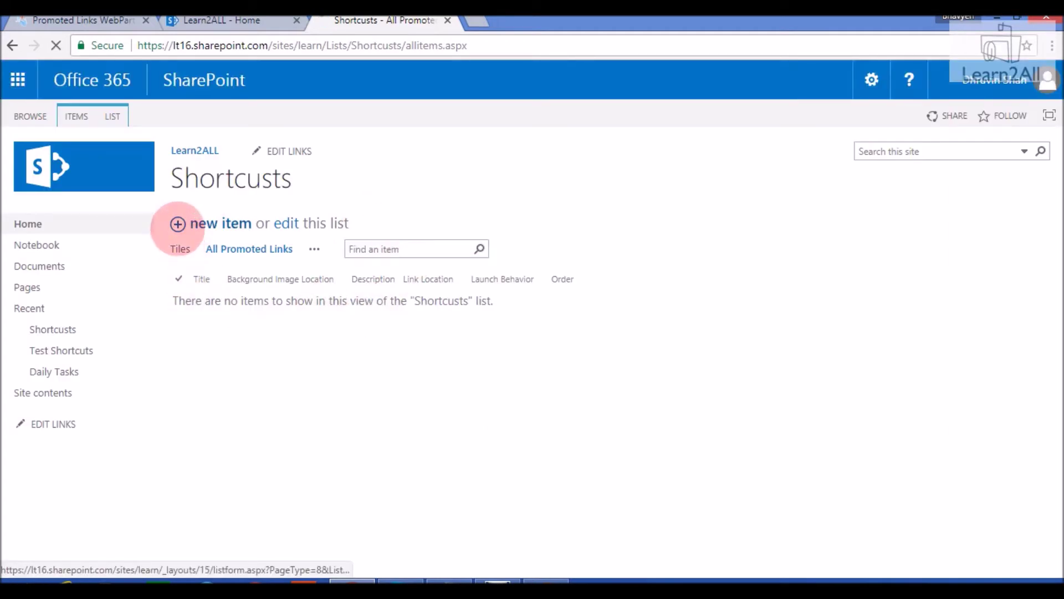
Start a new Shortcusts list item, comparing it against the site home page
click(211, 224)
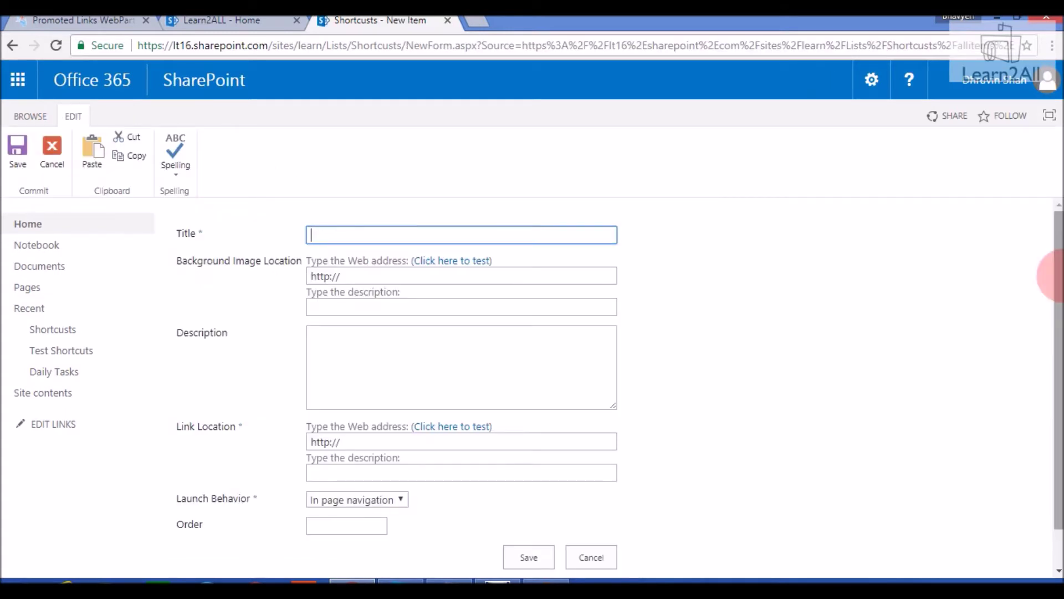
click(238, 22)
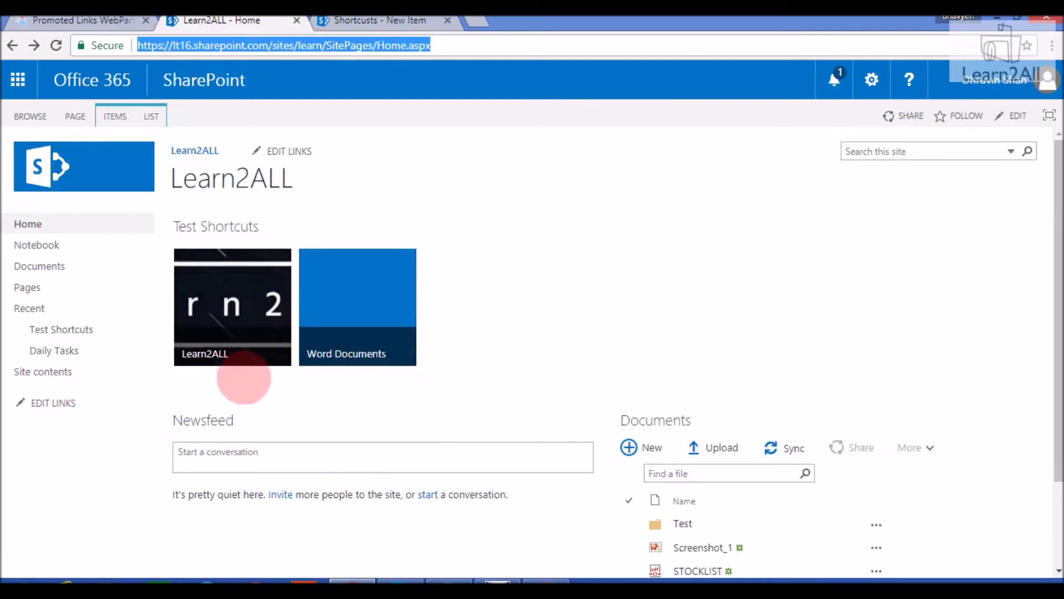
click(373, 21)
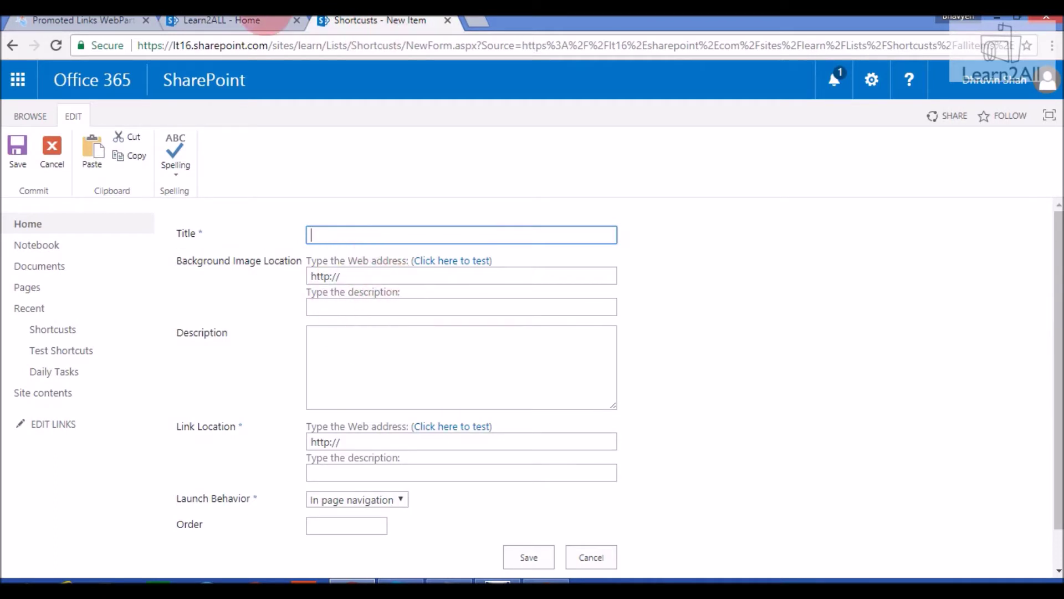
click(261, 21)
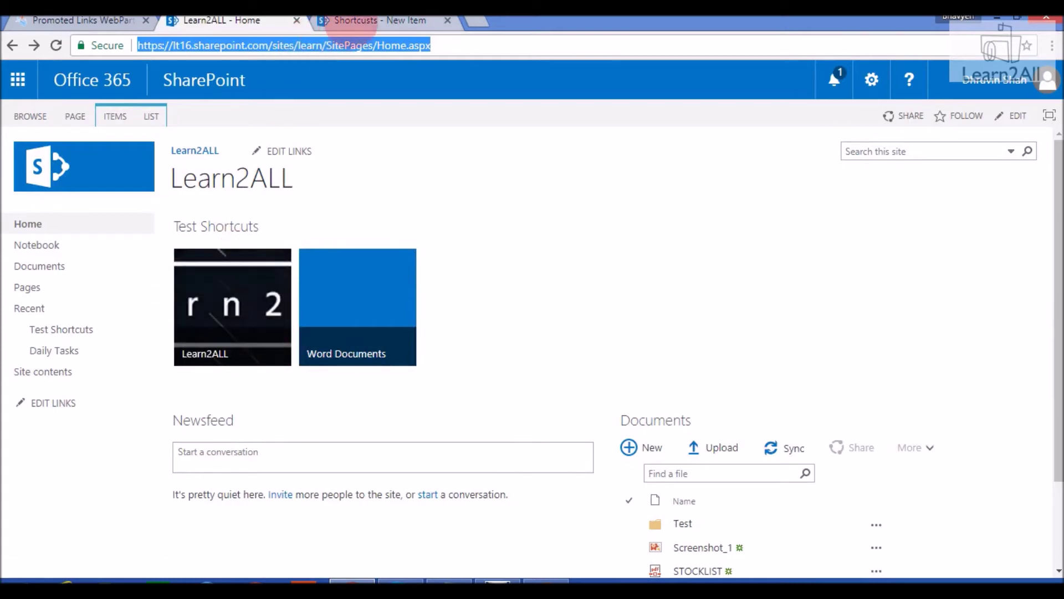
click(341, 21)
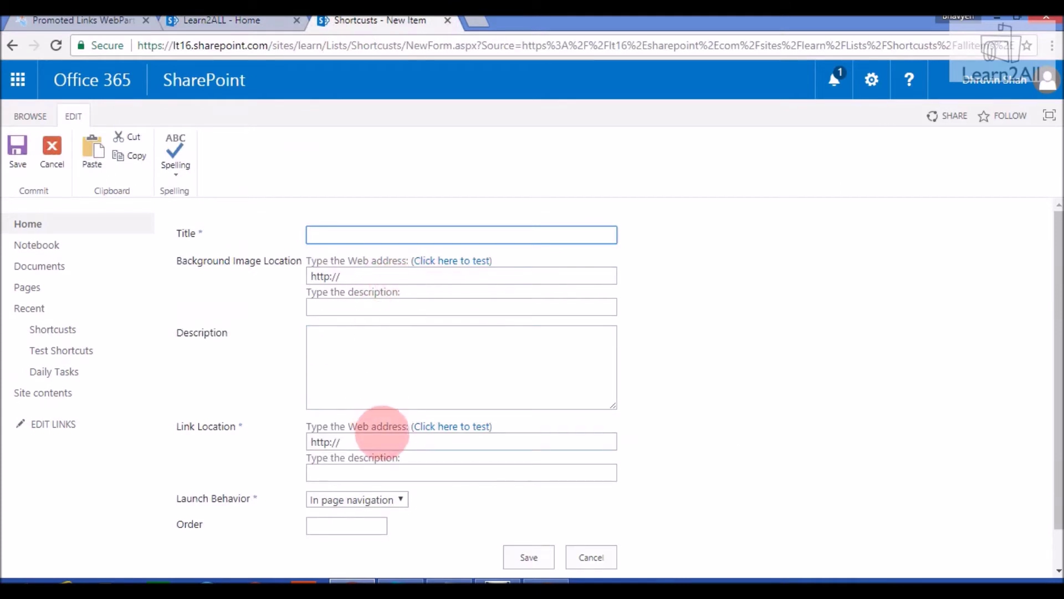
Check where the existing Learn2ALL tile links (the STOCKLIST document), then return to the new item form
click(236, 22)
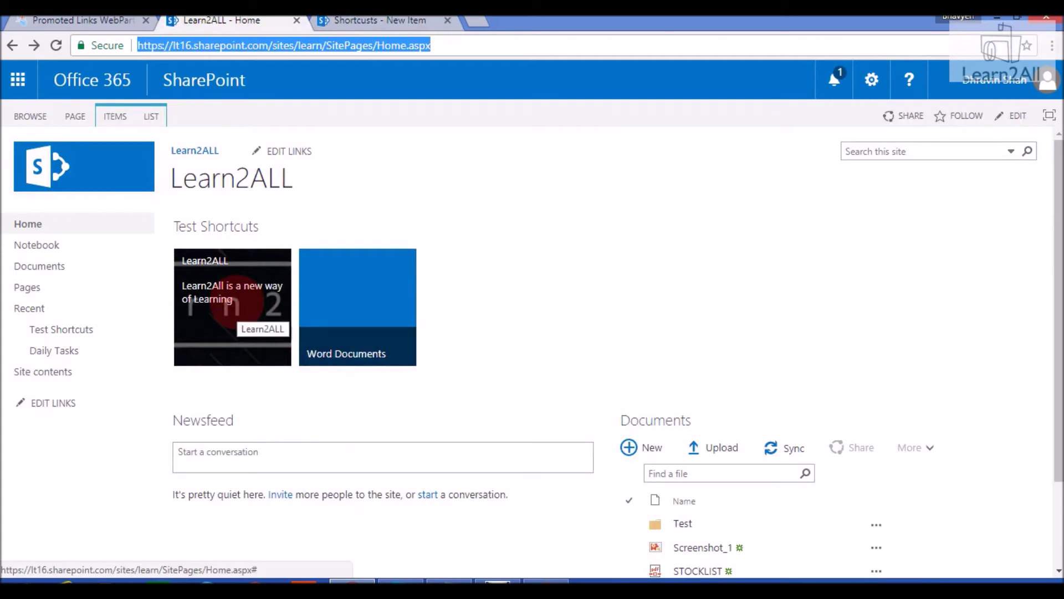
click(249, 319)
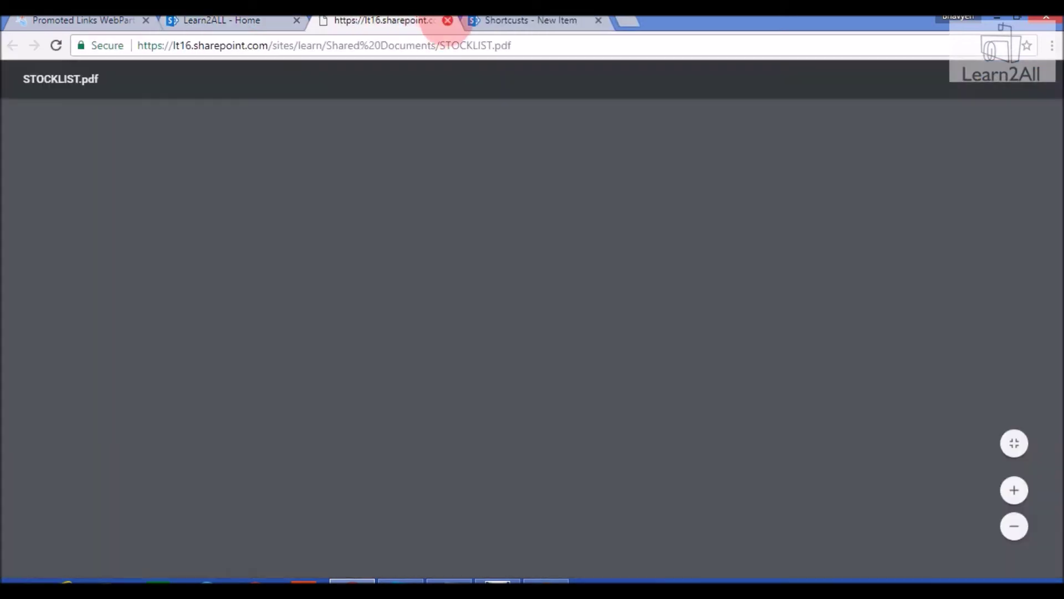
click(447, 21)
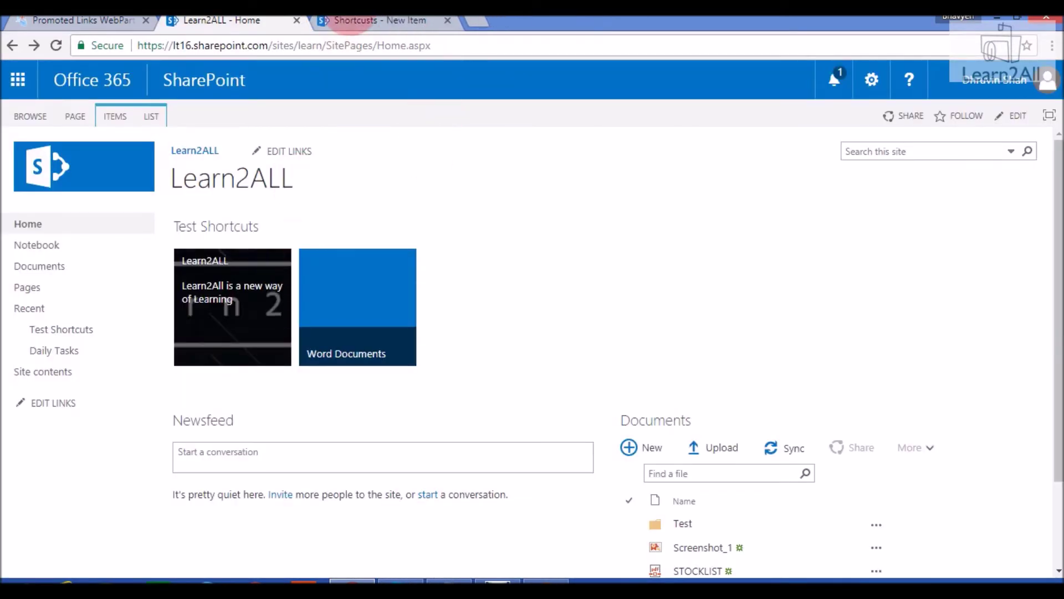
click(370, 21)
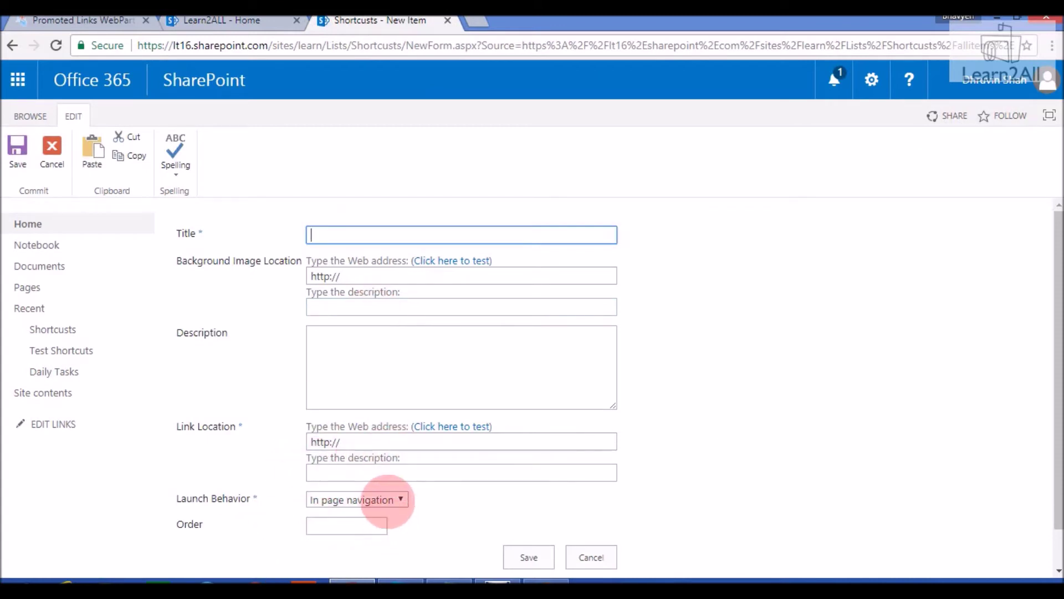
click(390, 500)
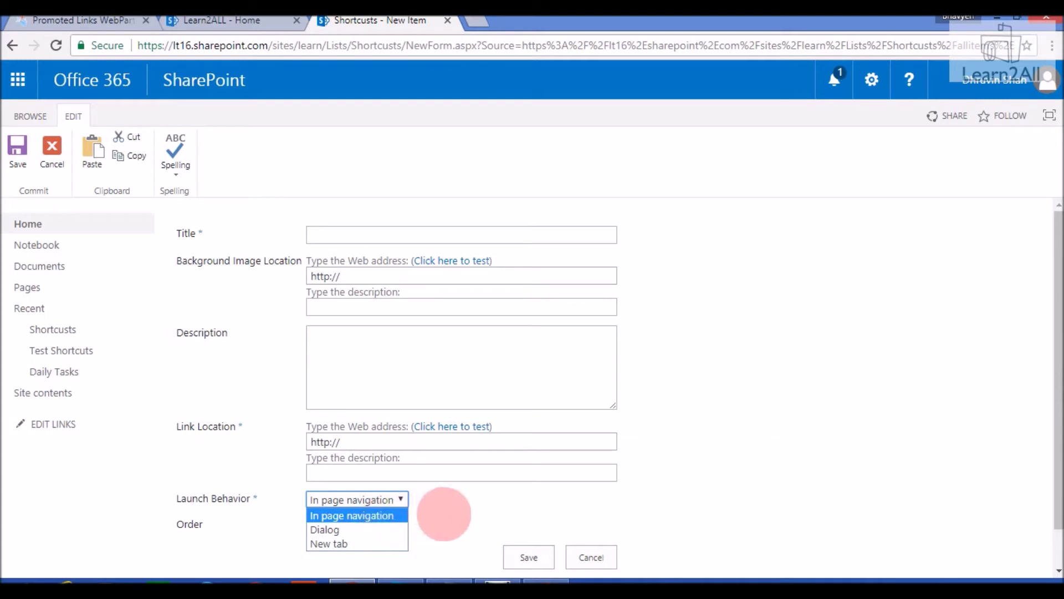
click(444, 511)
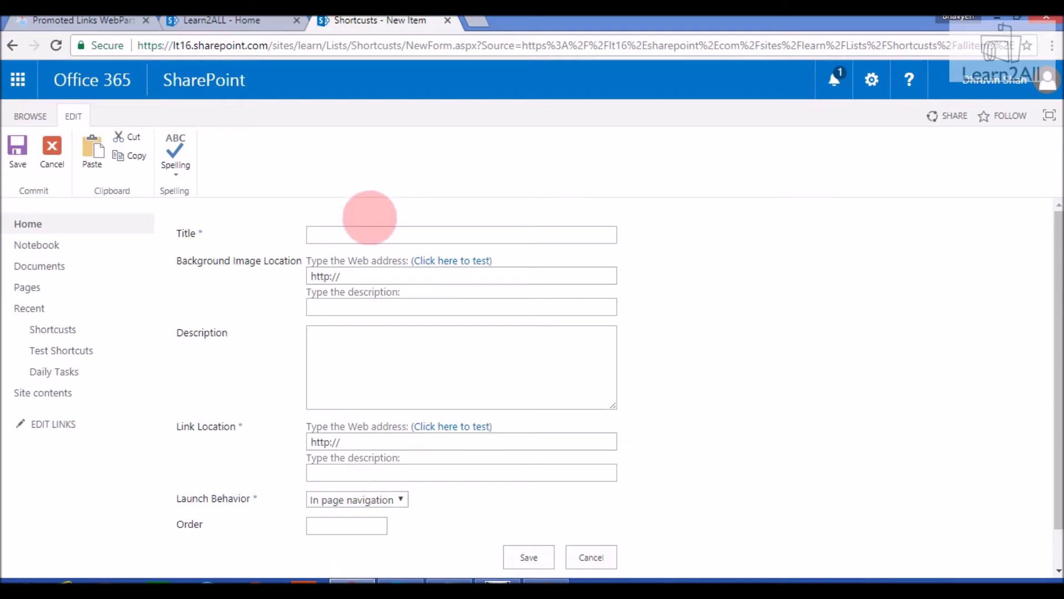
click(365, 235)
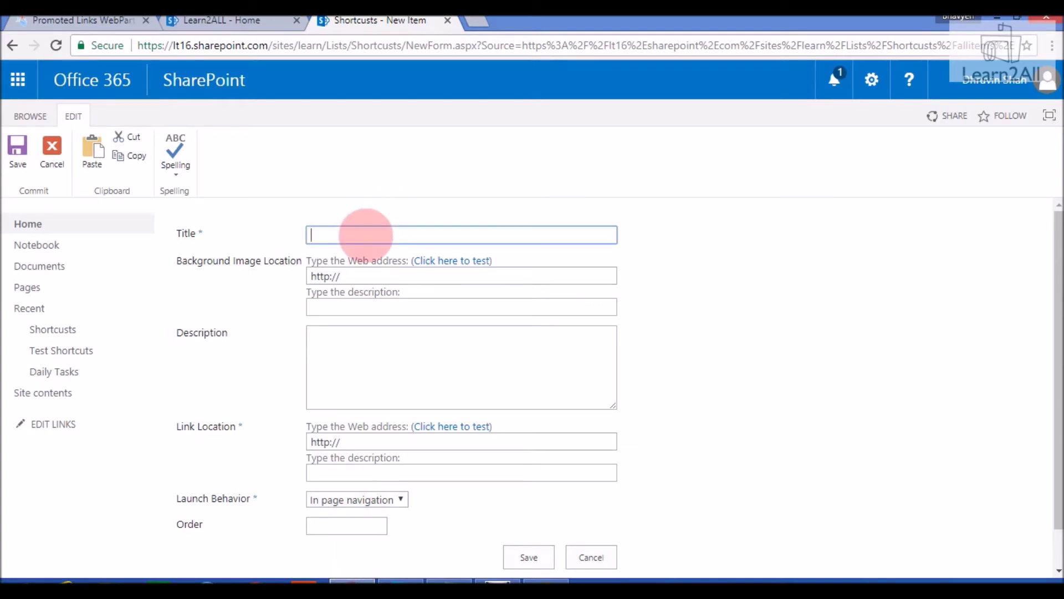
Enter 'Learn2ALL' as the title and paste the background image URL from Notepad
text(Learn2ALL)
key(Tab)
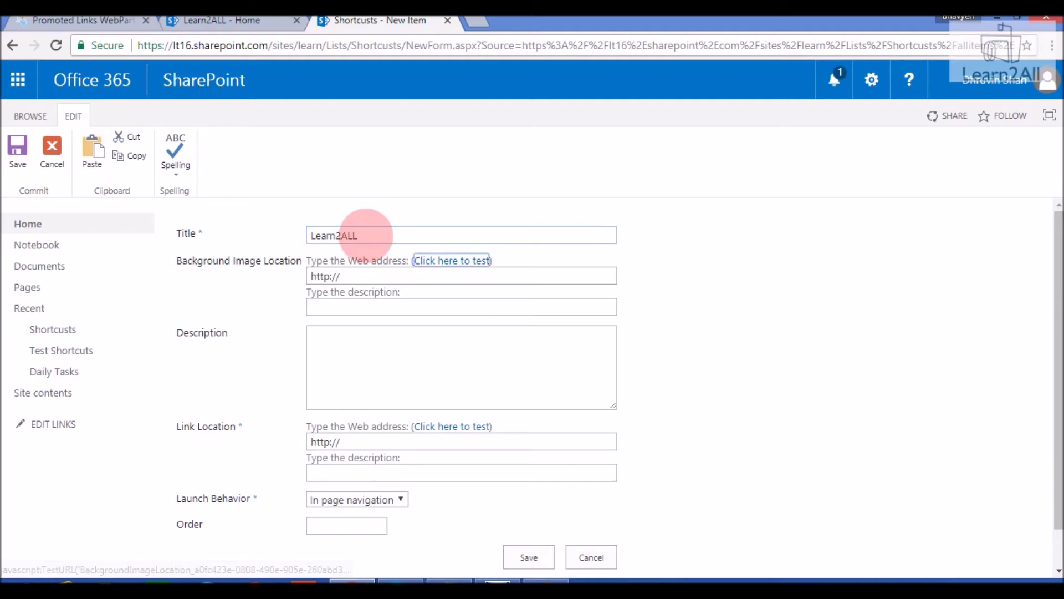
key(Tab)
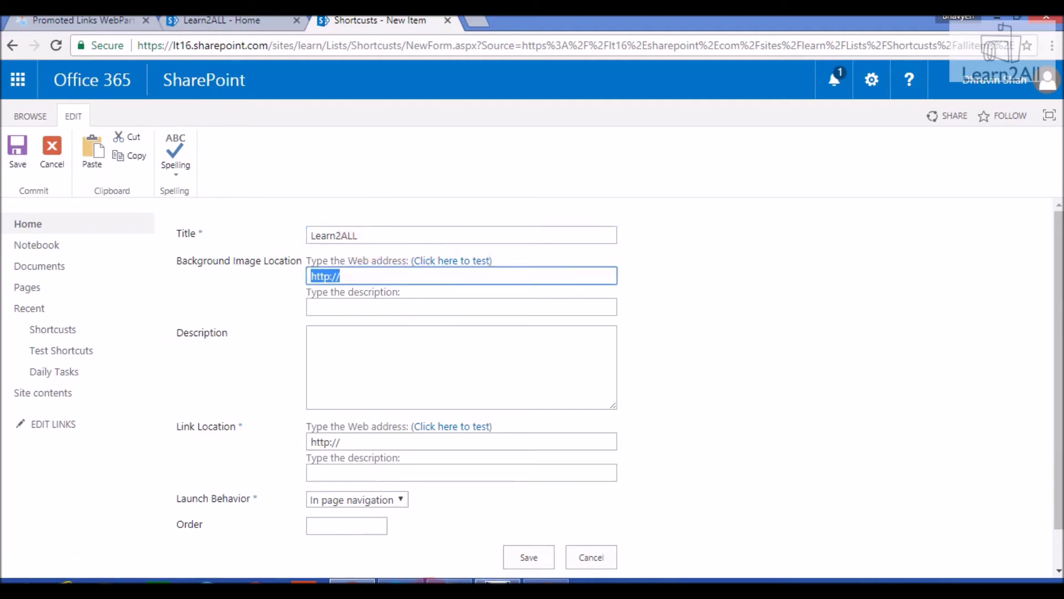
click(449, 581)
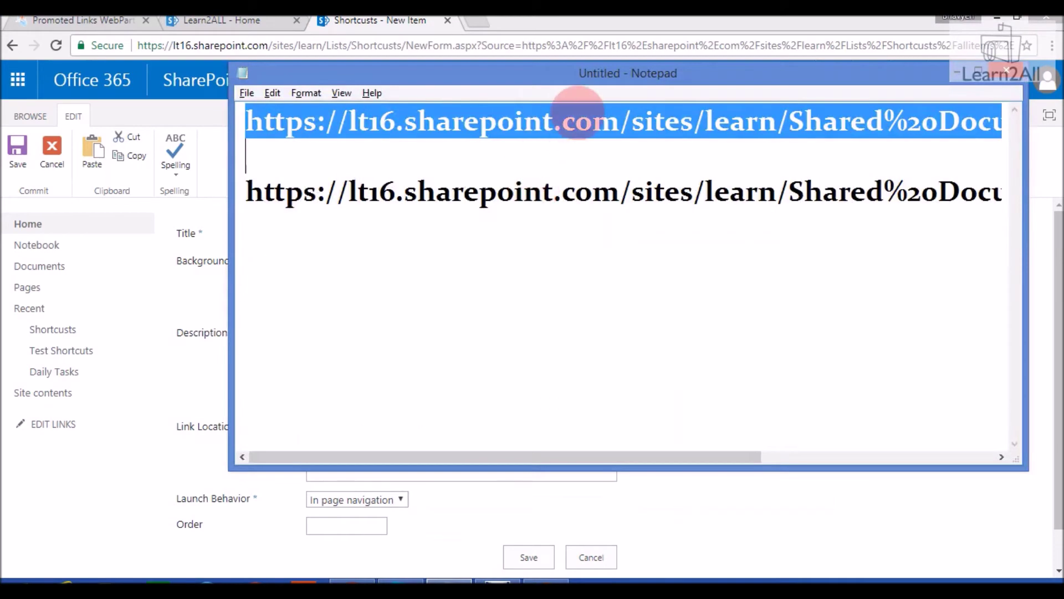
key(alt+Tab)
key(ctrl+v)
click(480, 355)
Add the description 'Learn2ALl is a new Era of Learning and Wxploring yourself' and paste the link URL
text(Learn2ALl is a new Era of Learning and Wxploring yourself)
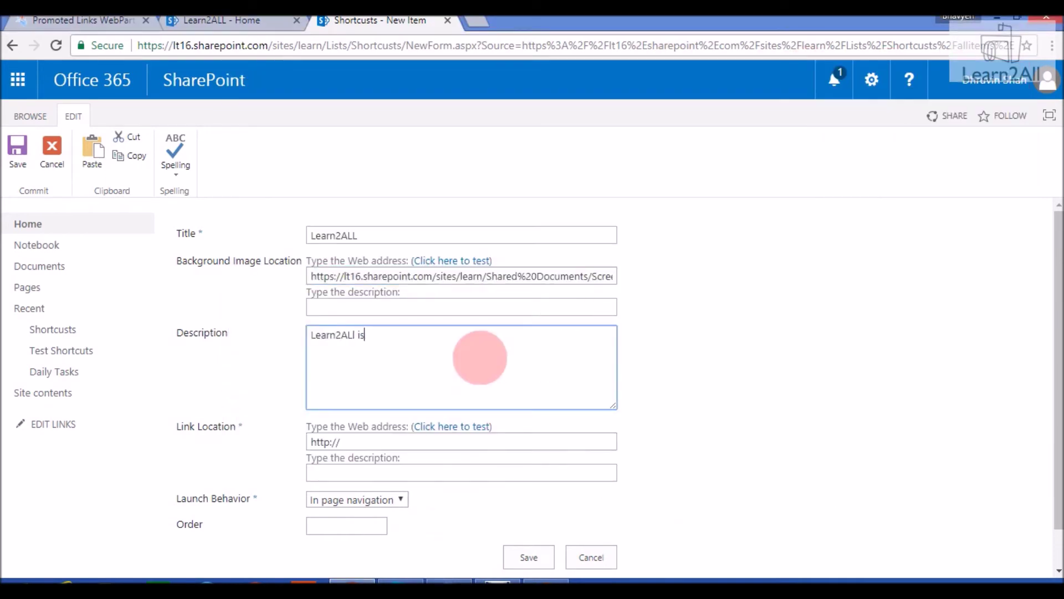
key(Tab)
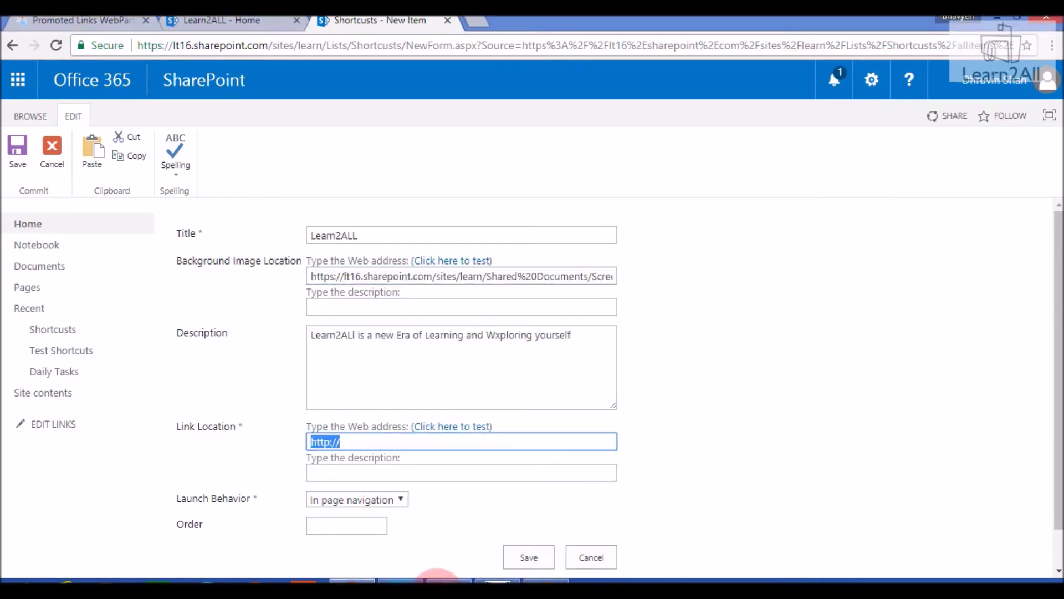
click(438, 581)
click(582, 192)
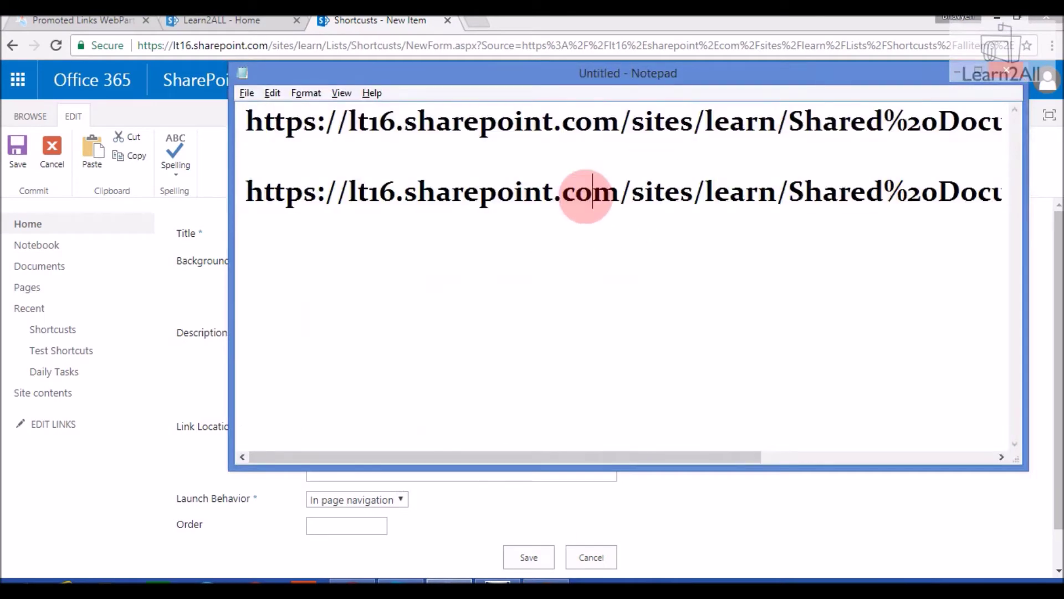
key(alt+Tab)
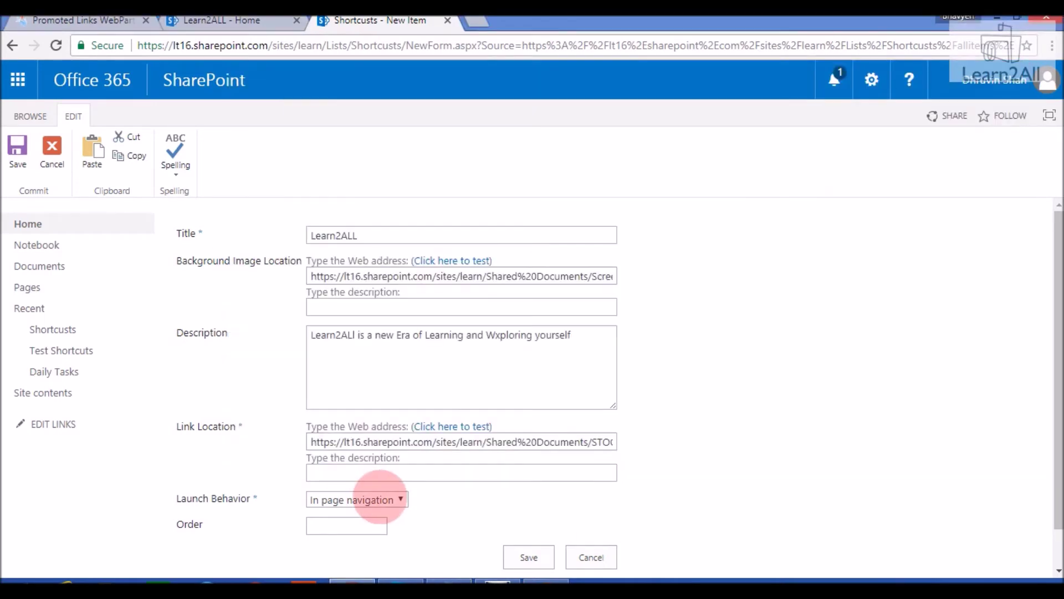
Set Launch Behavior to New tab and Order to 1
click(383, 499)
click(355, 543)
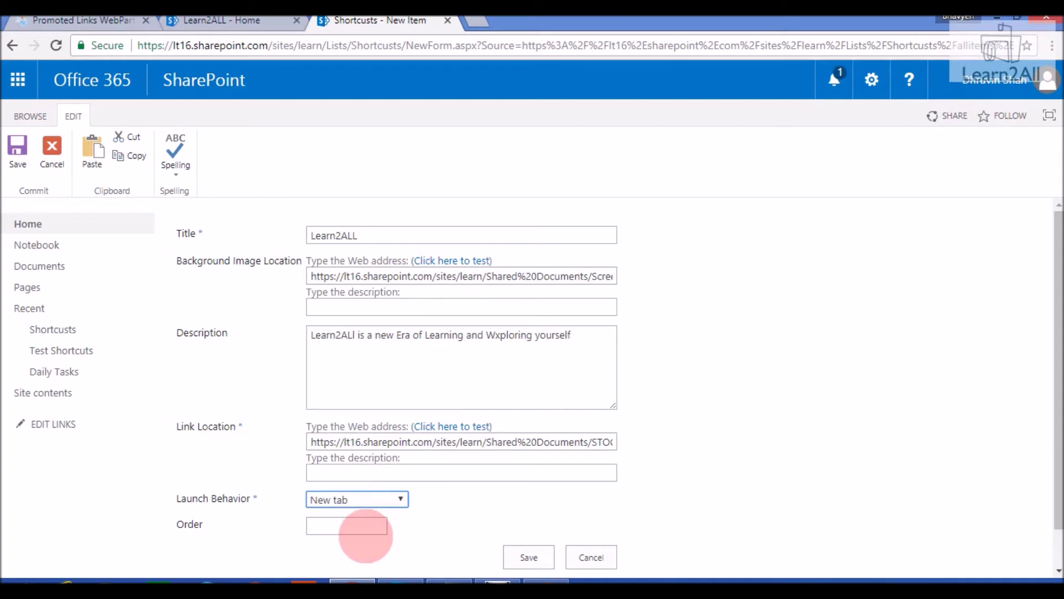
click(350, 527)
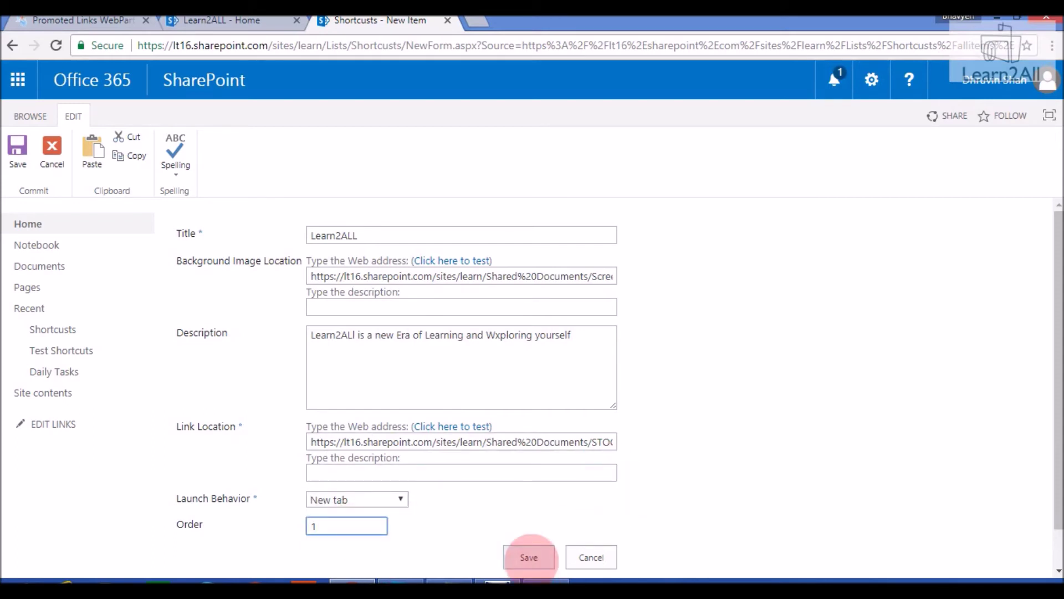
Save the Learn2ALL item, then switch to the Learn2ALL - Home tab
click(530, 557)
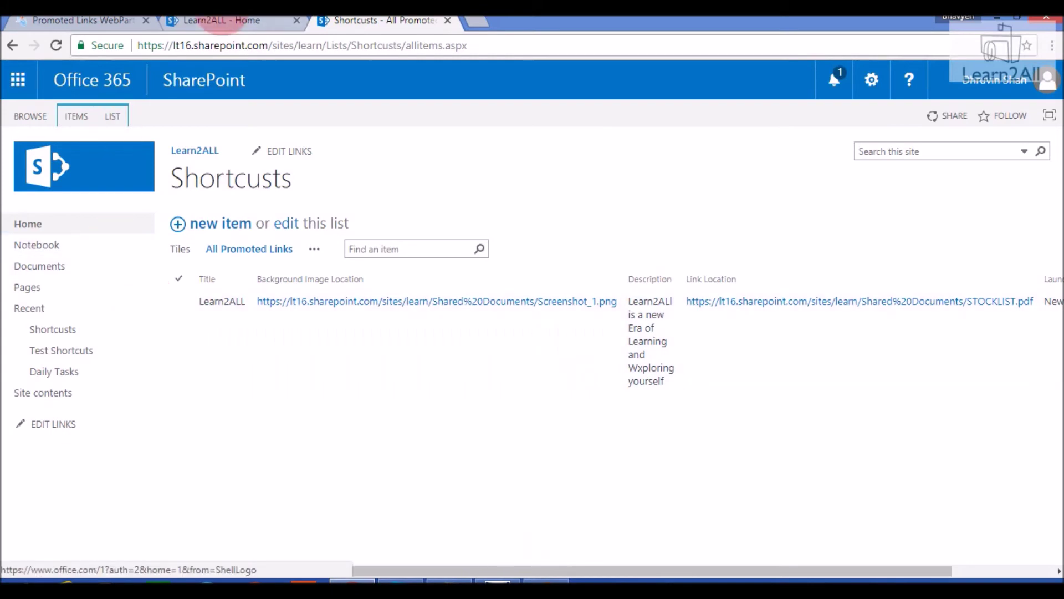
click(217, 21)
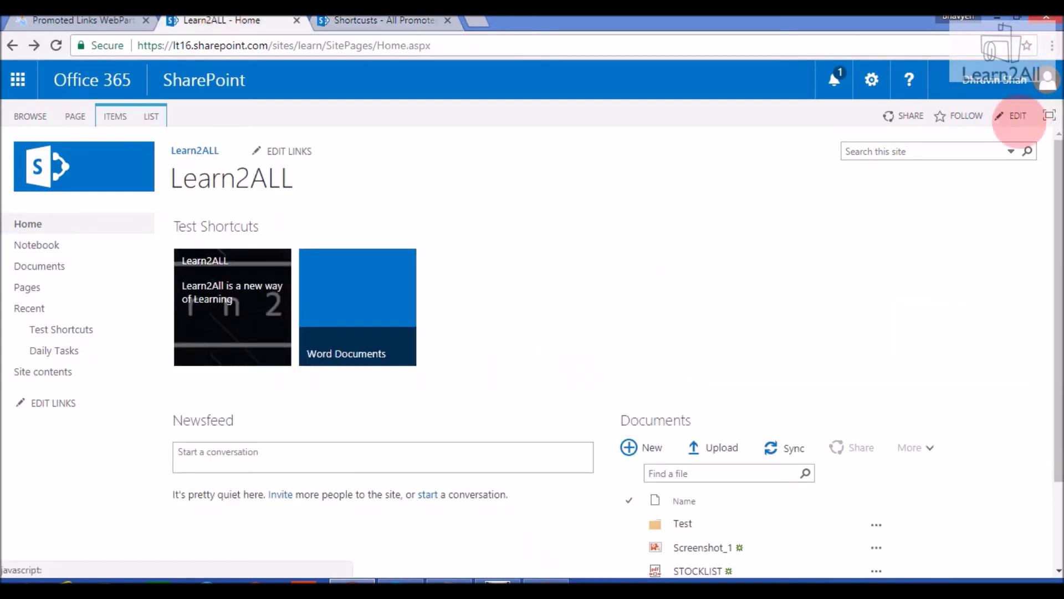
Put the home page in edit mode and insert the Shortcusts app part
click(1016, 116)
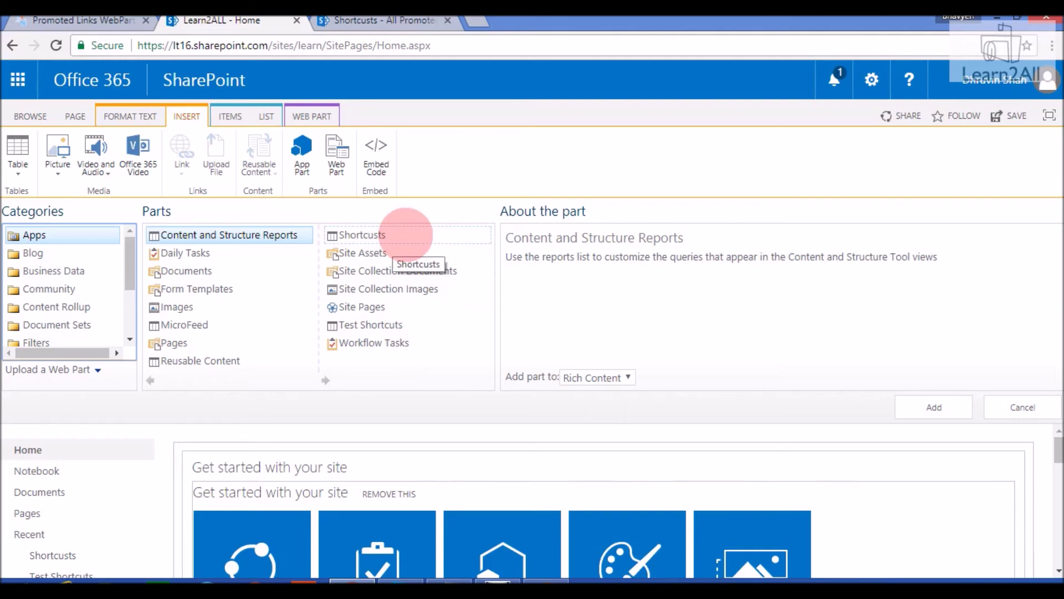
click(403, 235)
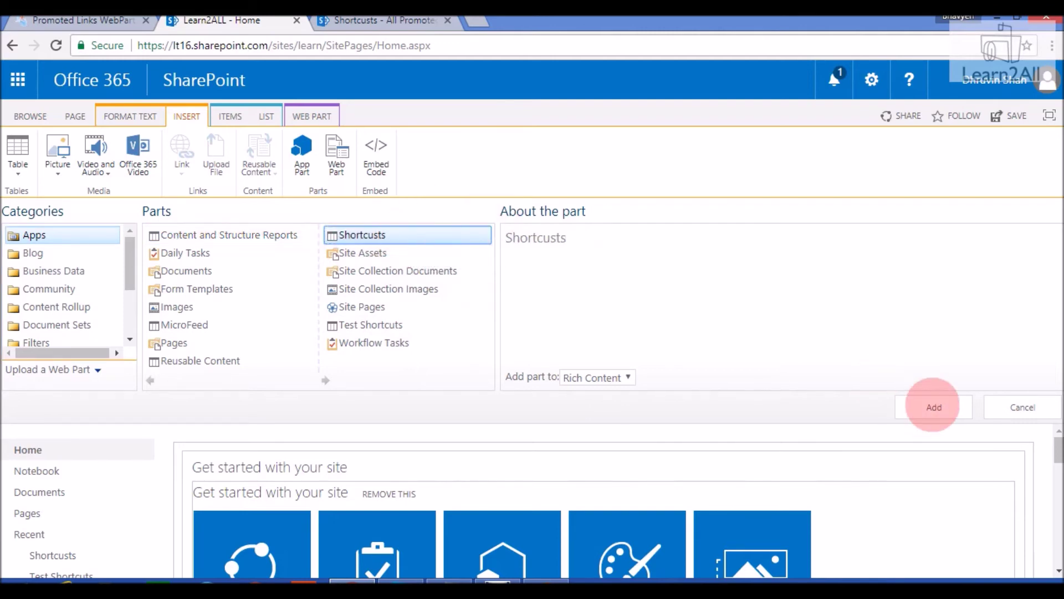
click(934, 407)
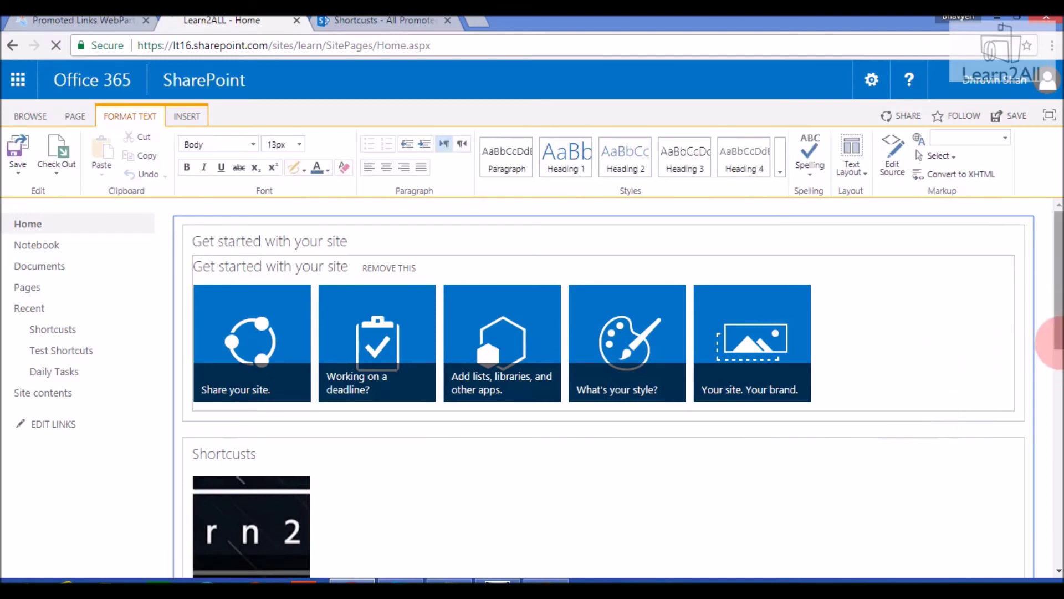
Save the edited home page and review the new Shortcusts section with its Learn2ALL tile
drag(1050, 339, 1047, 408)
mouse_move(217, 363)
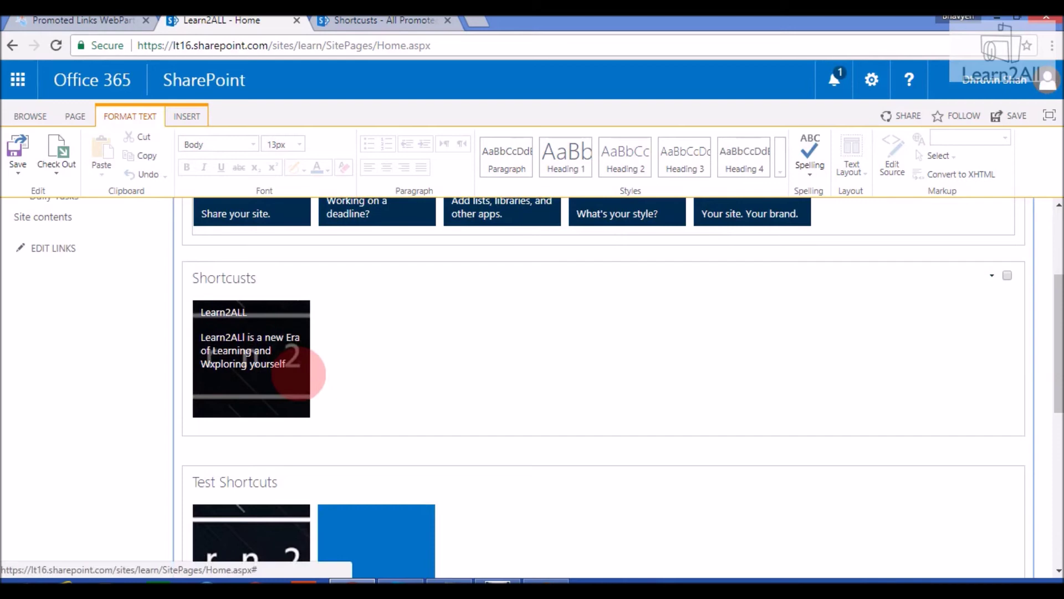
click(1019, 117)
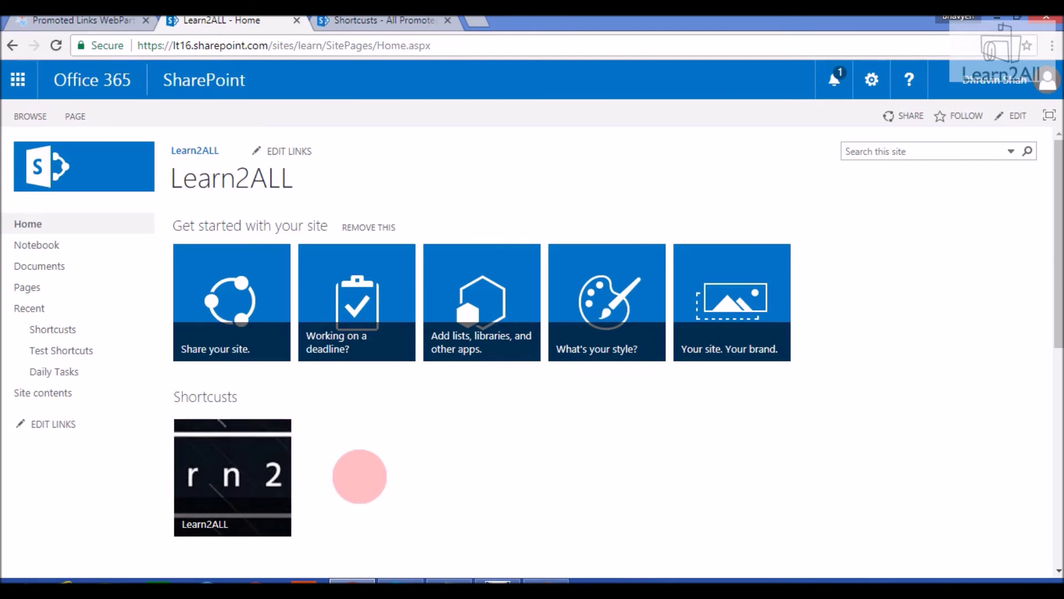
drag(1056, 270, 1056, 341)
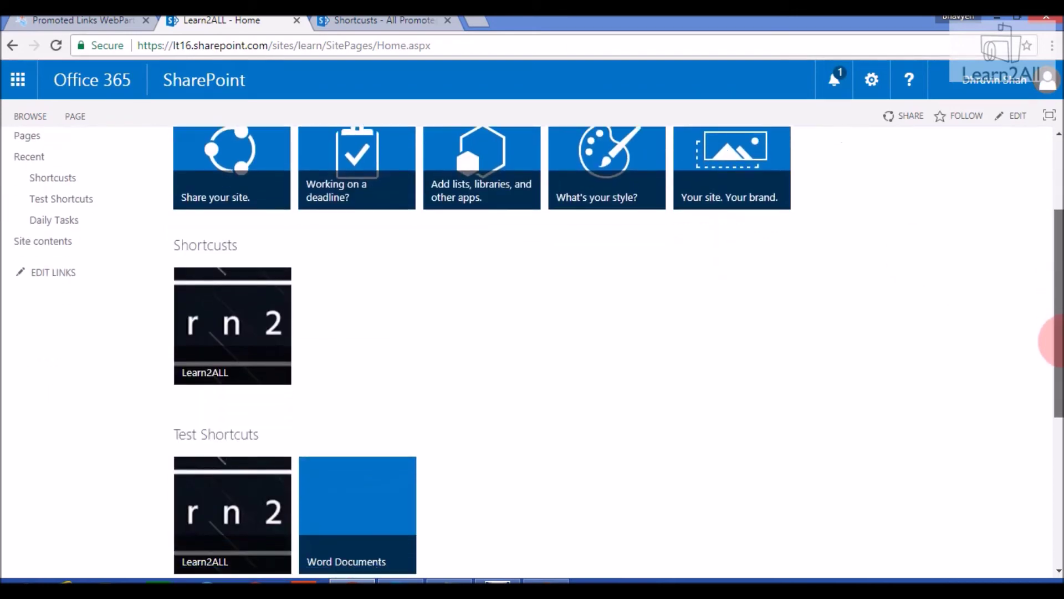